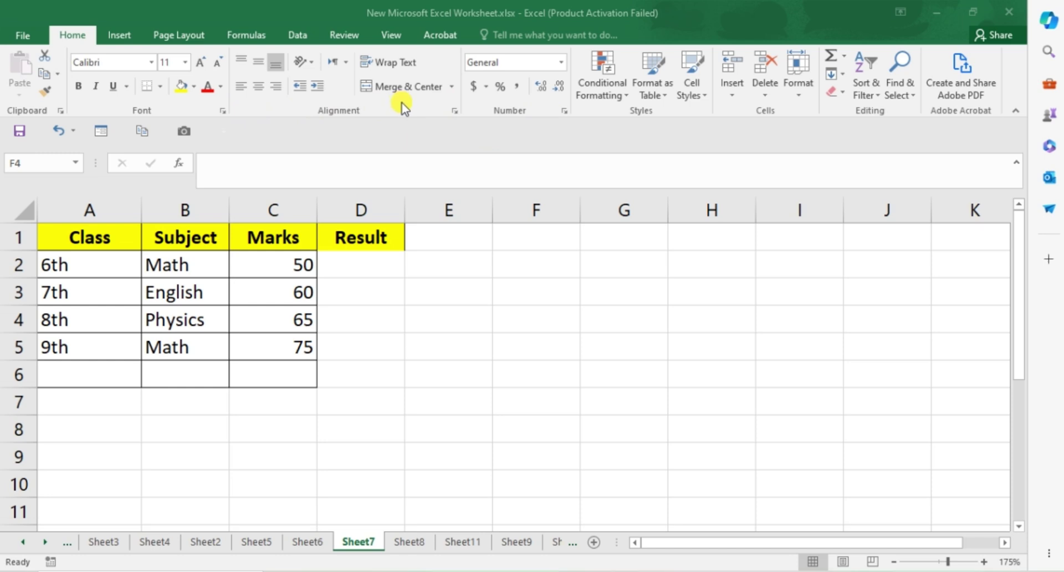
Step: Enable the Developer tab through the ribbon customization settings in Excel Options and display its commands
click(26, 34)
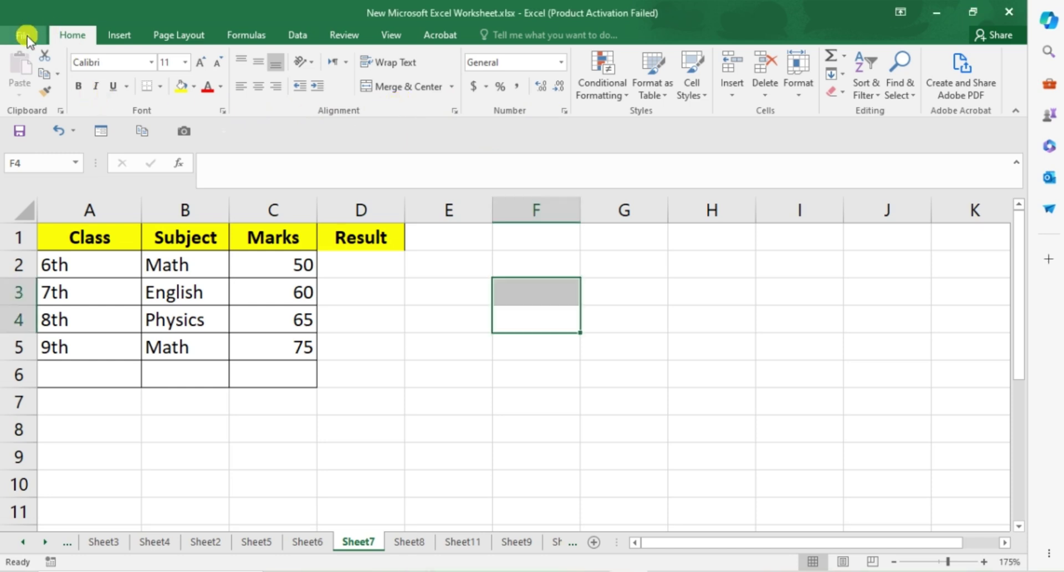
click(27, 35)
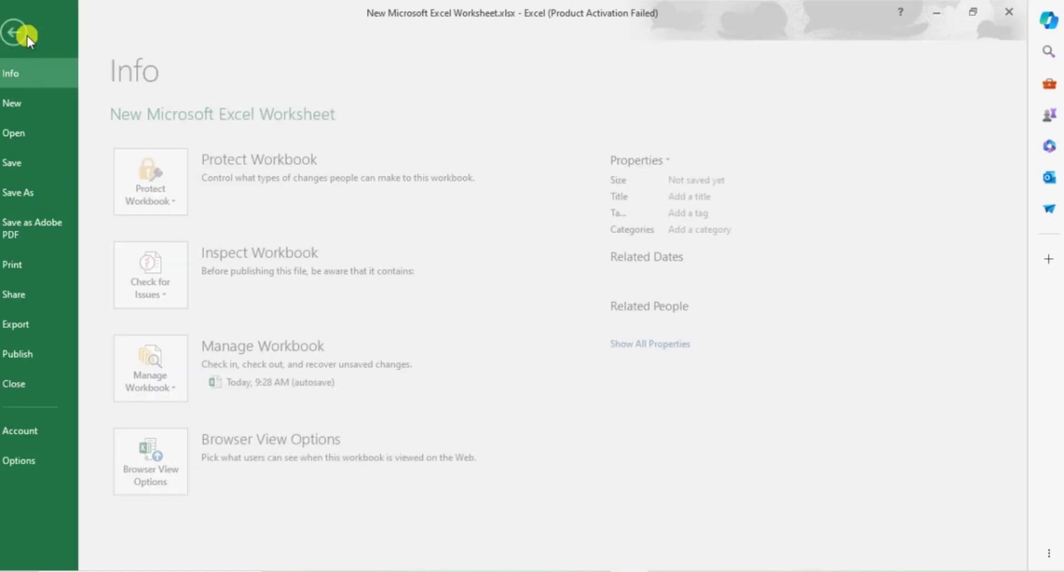
click(41, 464)
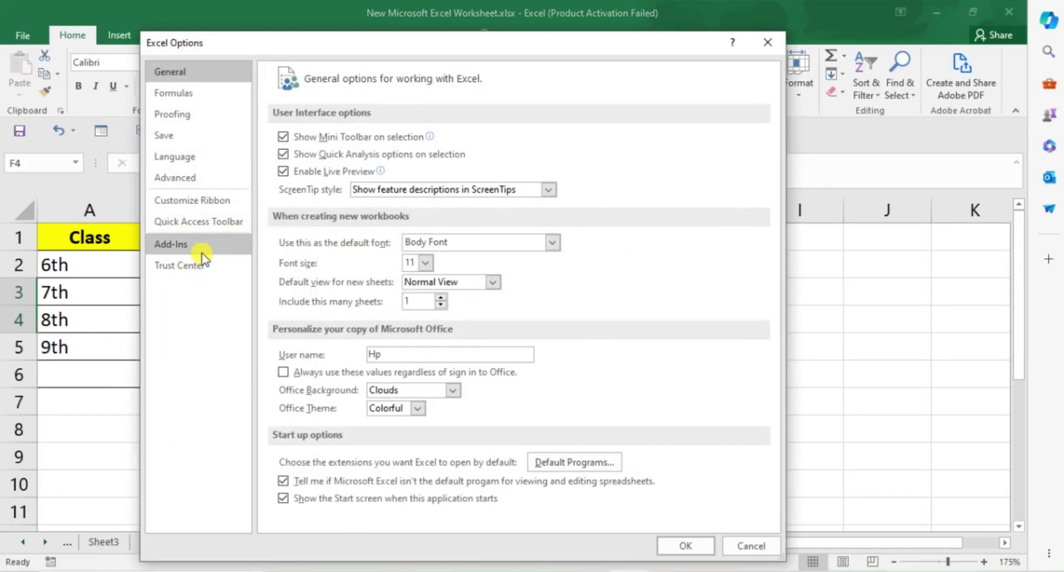
click(218, 205)
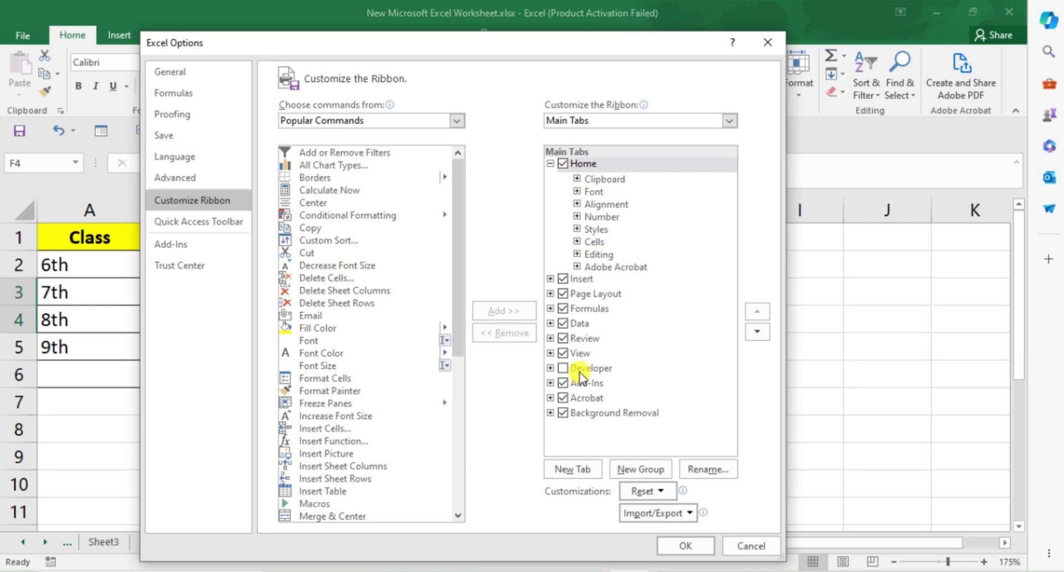
click(563, 368)
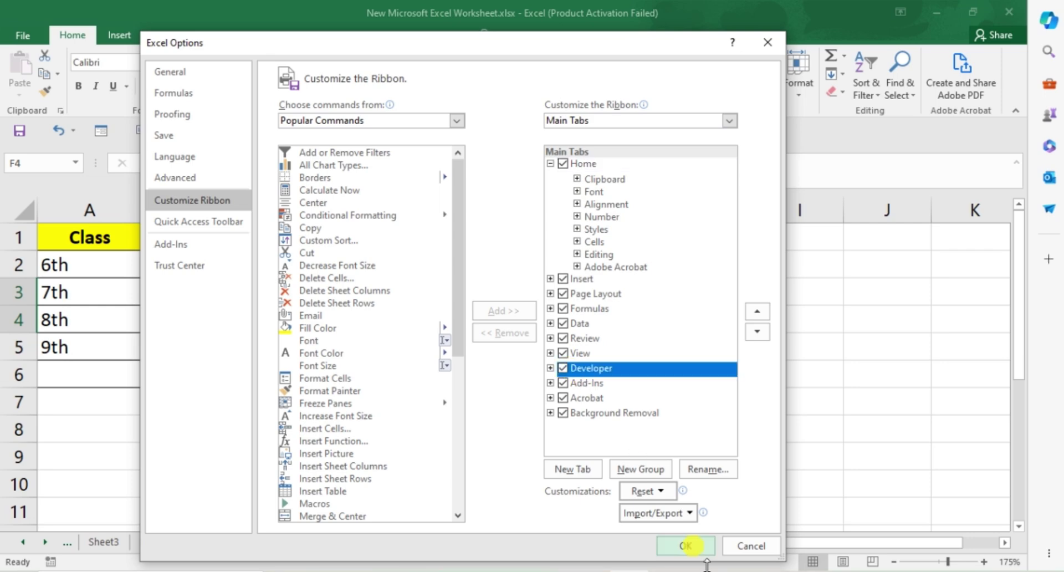
click(696, 545)
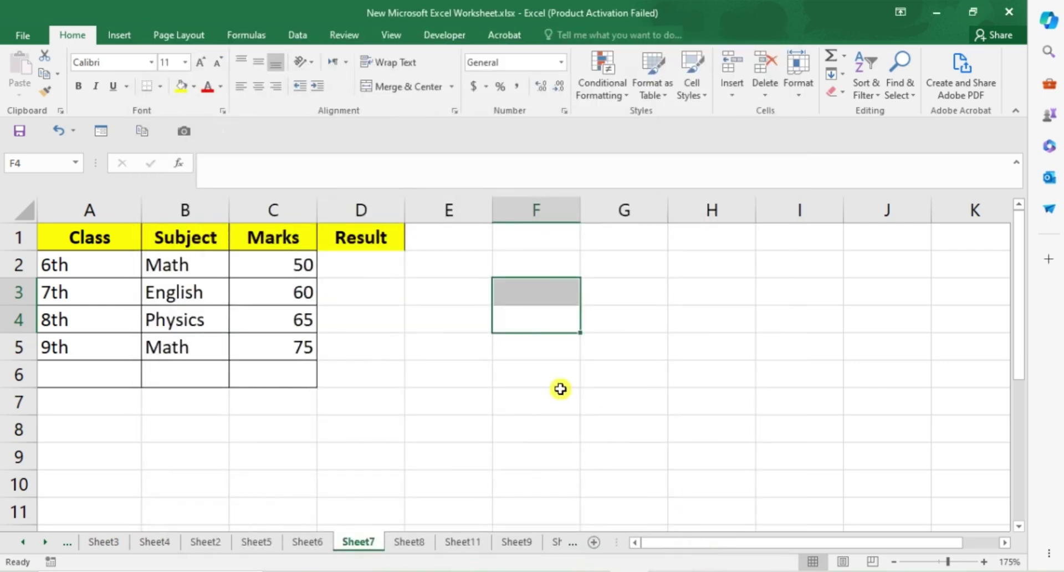
click(451, 36)
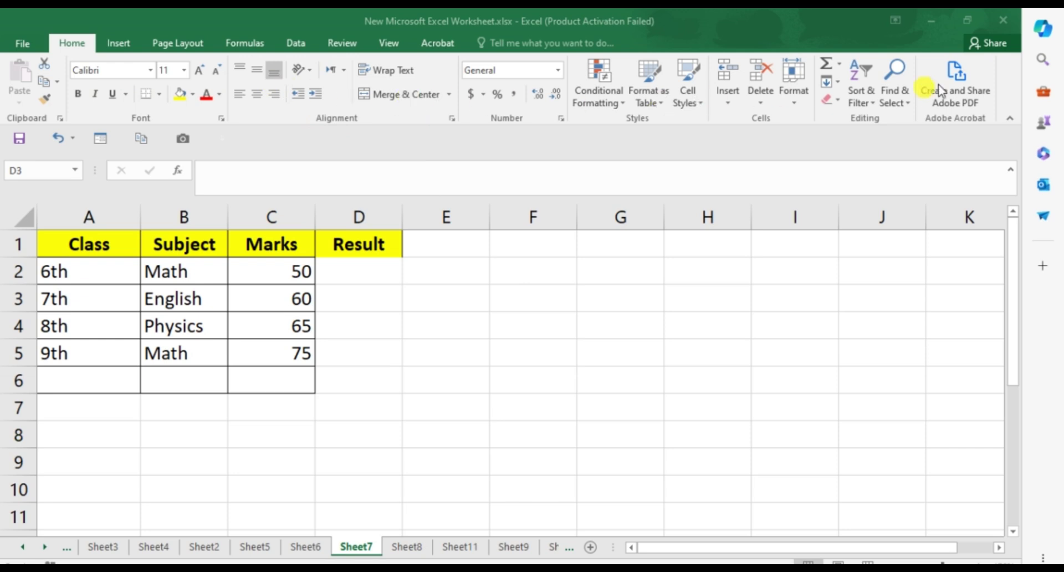
Step: Add the Developer tab to the ribbon directly from the ribbon's own customization command and show its tools
click(378, 108)
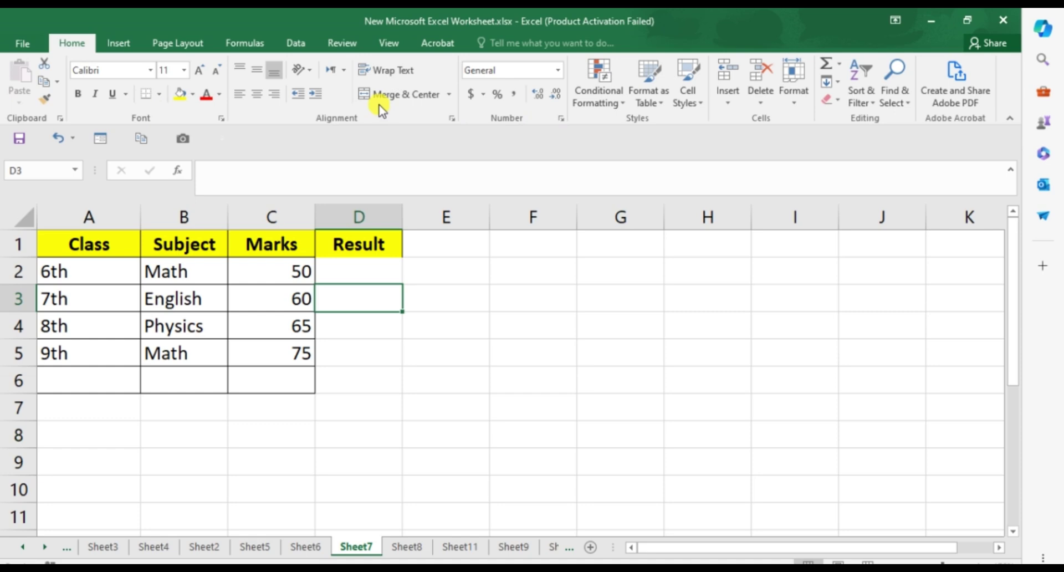
right_click(380, 110)
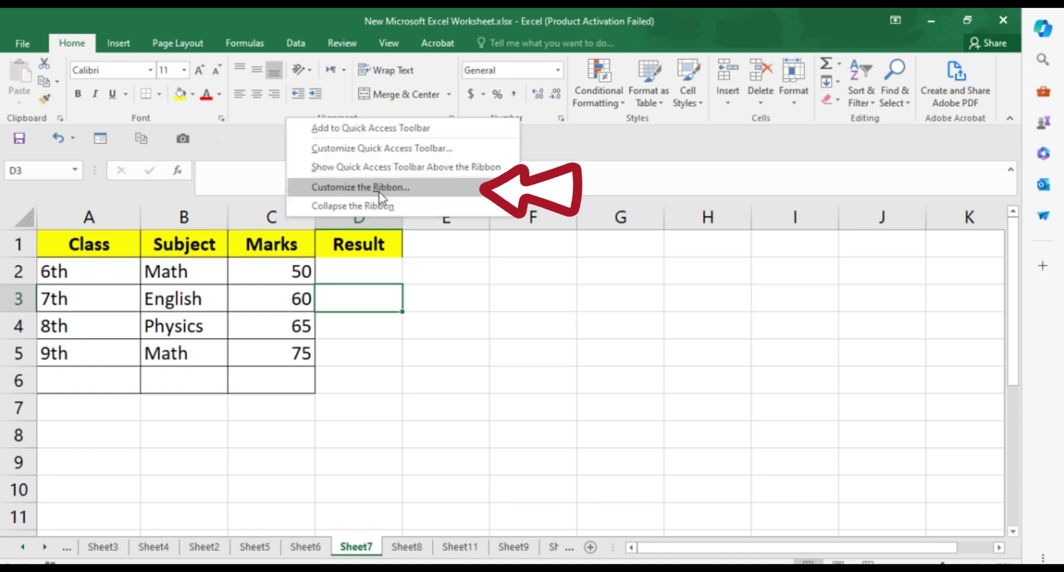
click(380, 191)
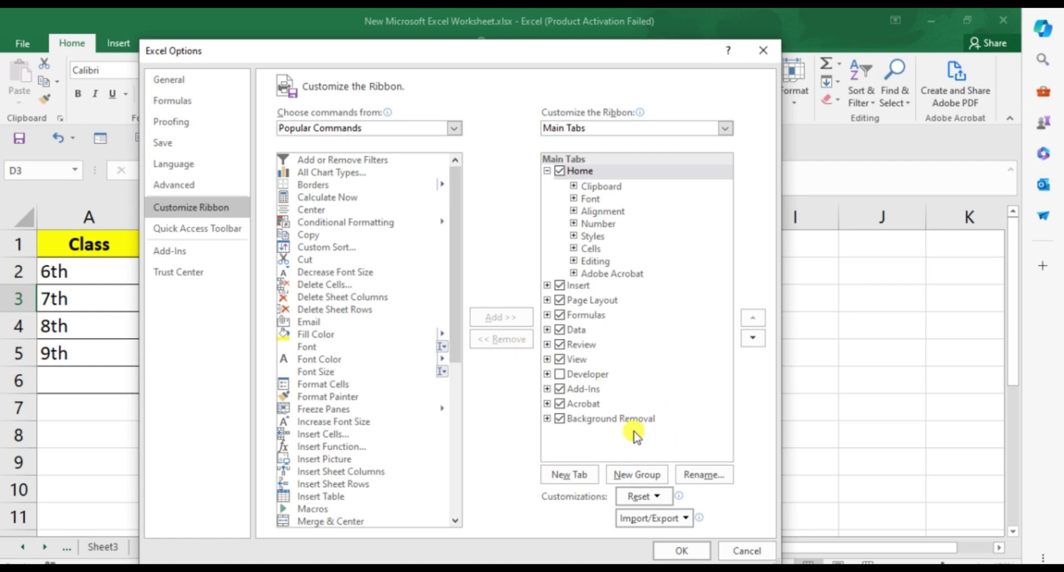
click(560, 375)
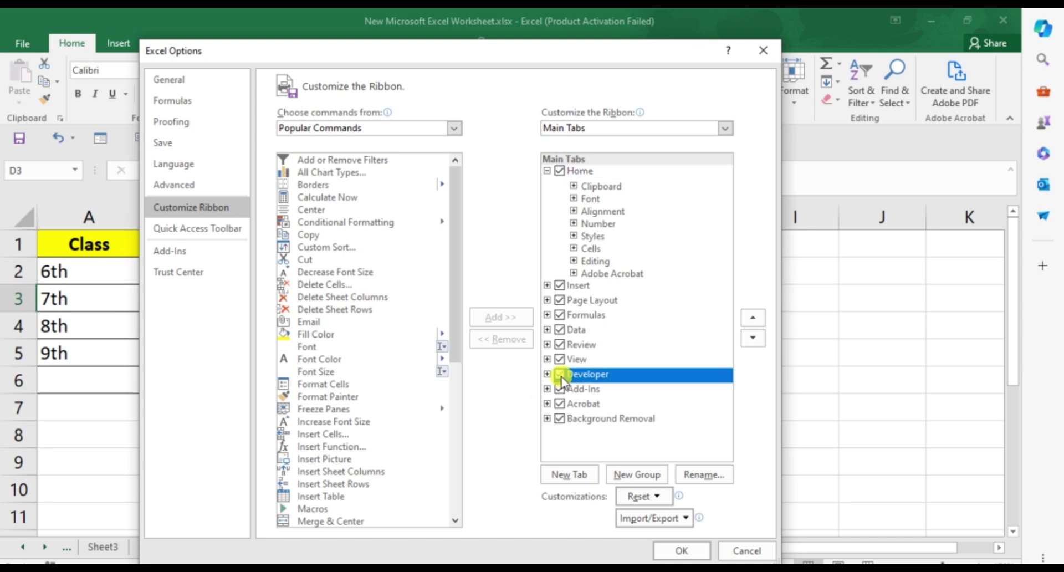
click(682, 551)
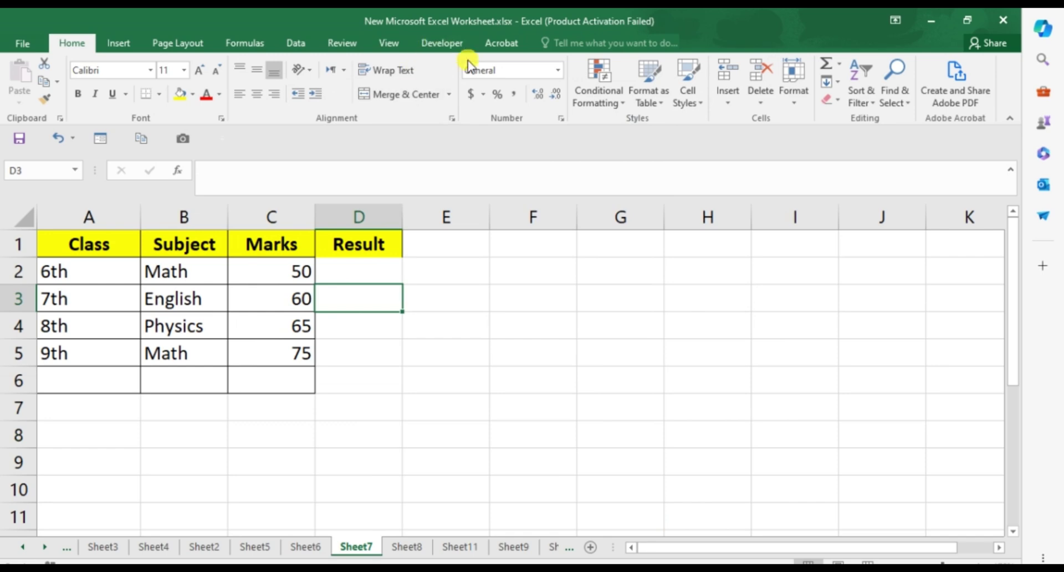
click(442, 43)
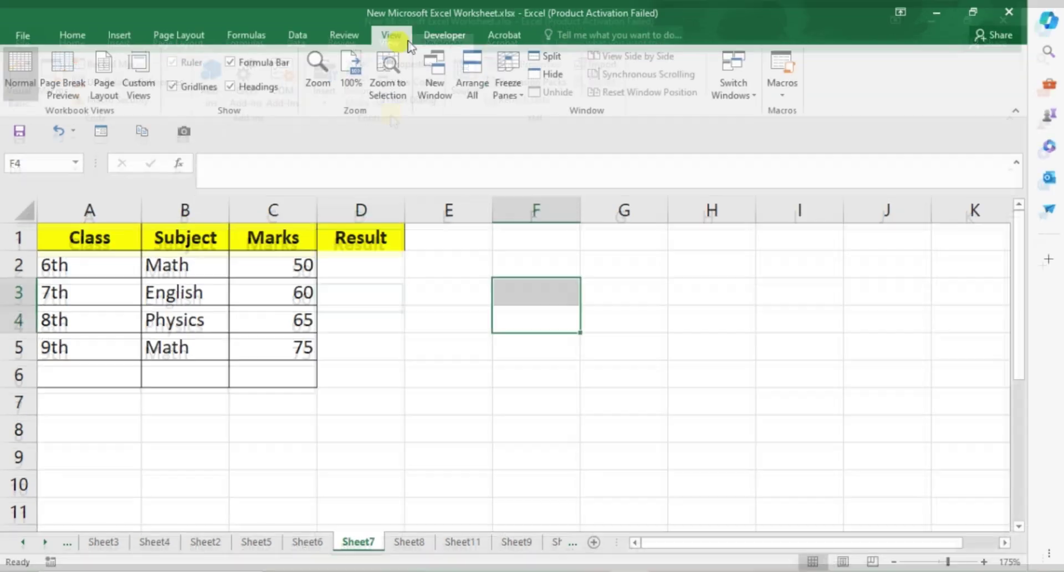
click(442, 42)
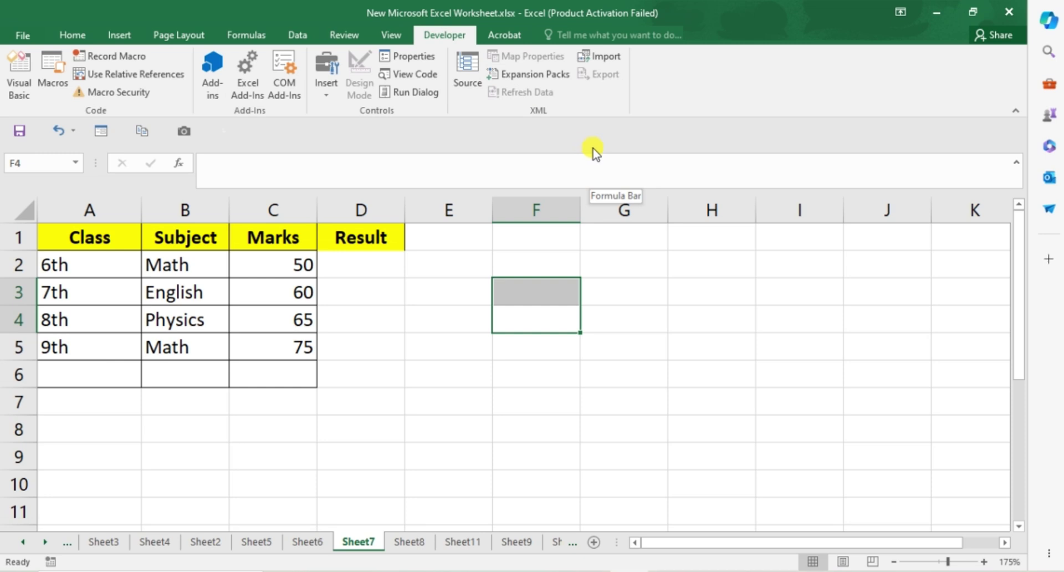
Step: Insert a check box form control at cell D2 in the Result column
click(448, 162)
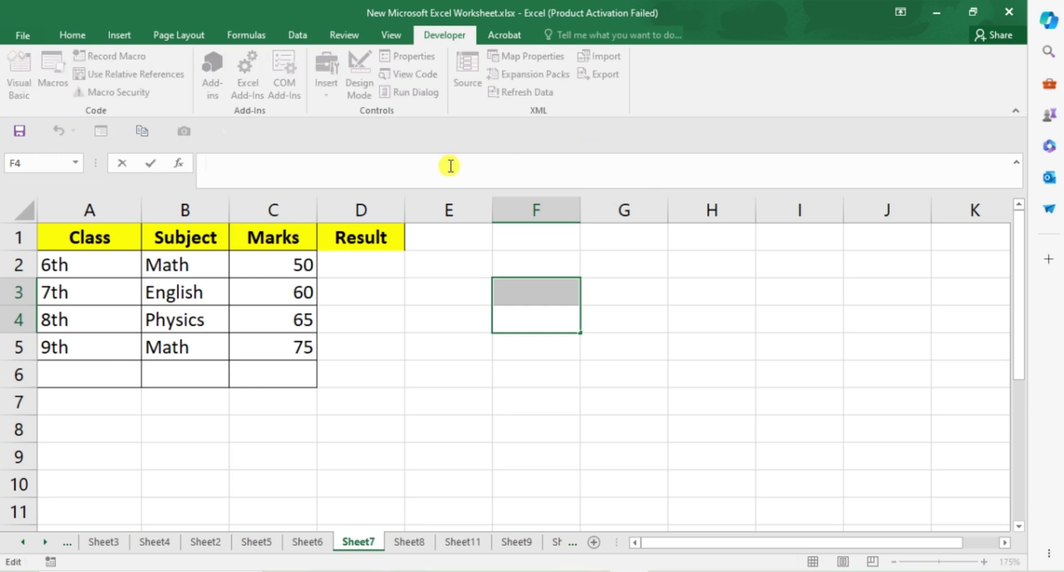
click(386, 267)
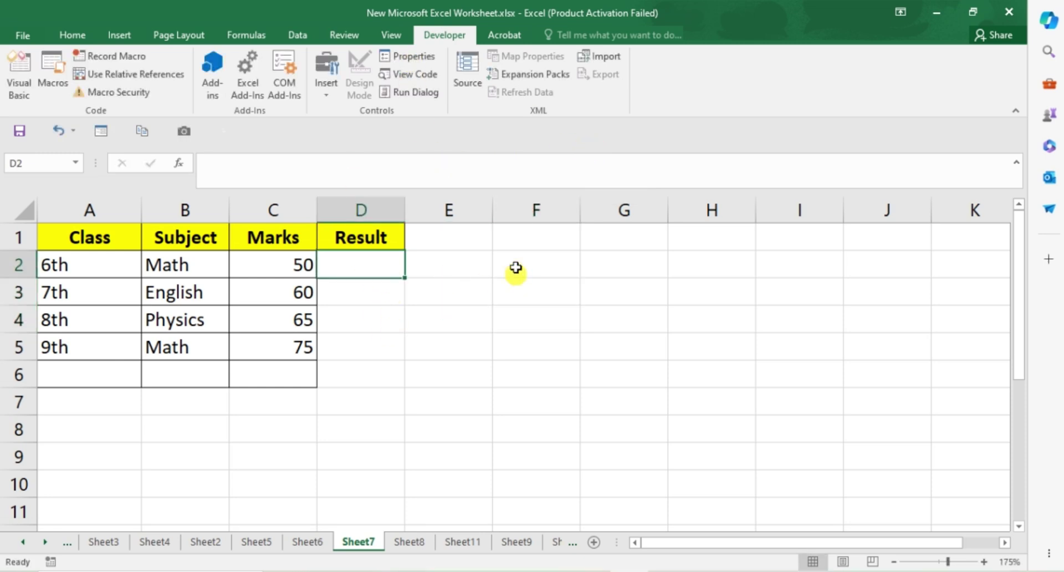
click(334, 78)
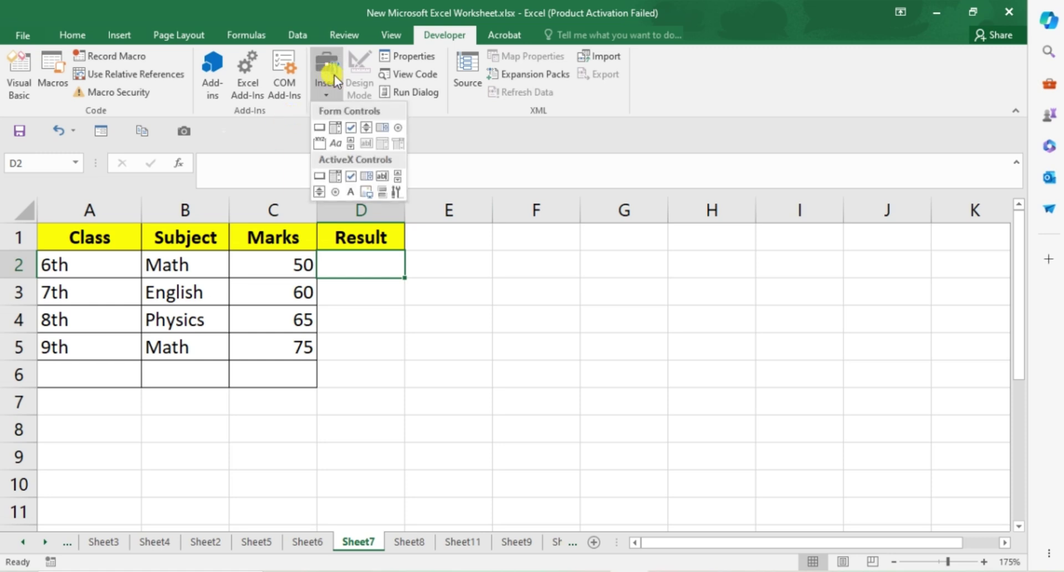
click(355, 129)
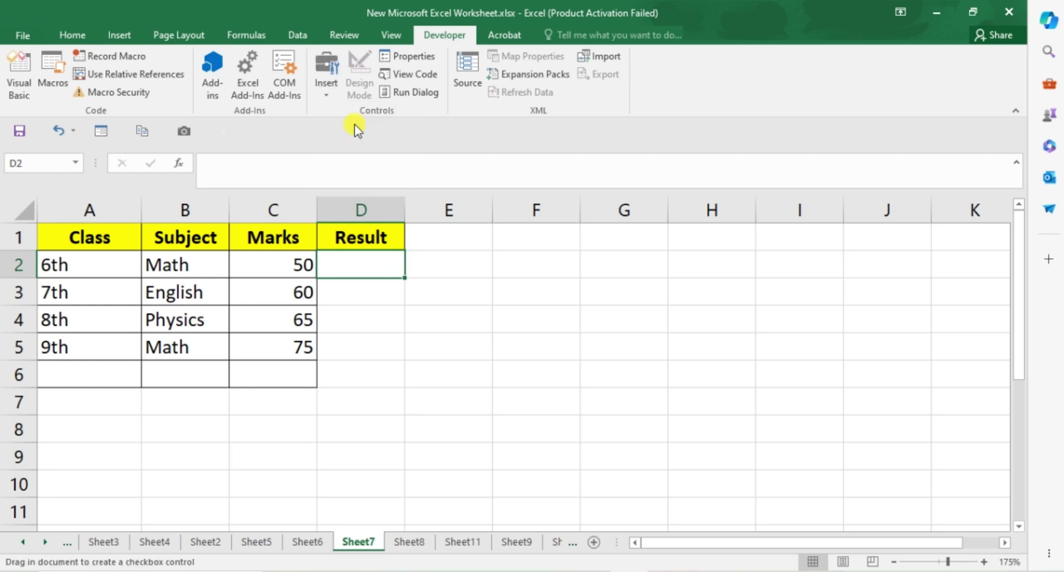
click(363, 264)
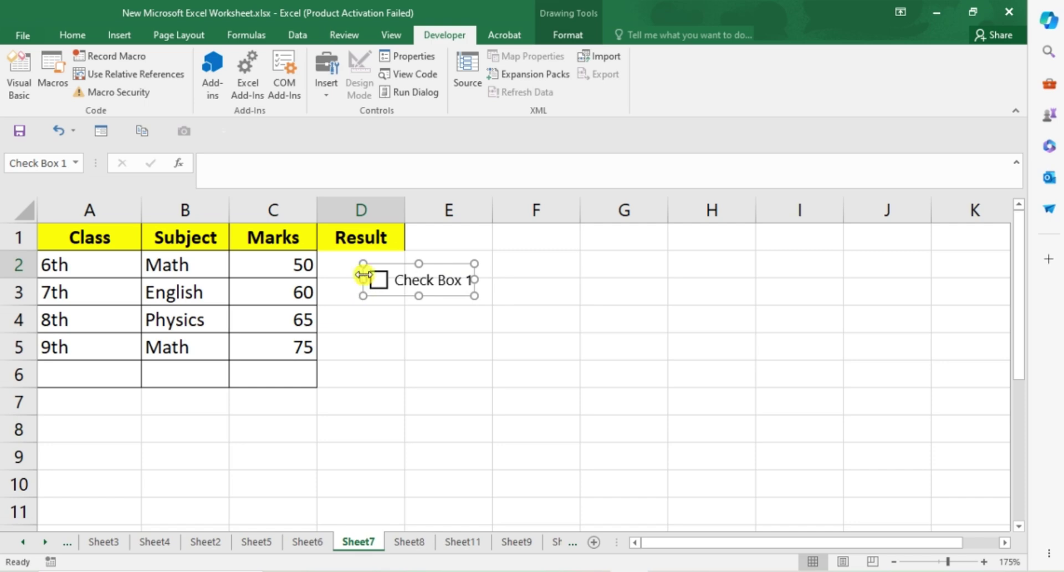
Step: Delete the whole caption text of the new check box so only the box remains
click(470, 283)
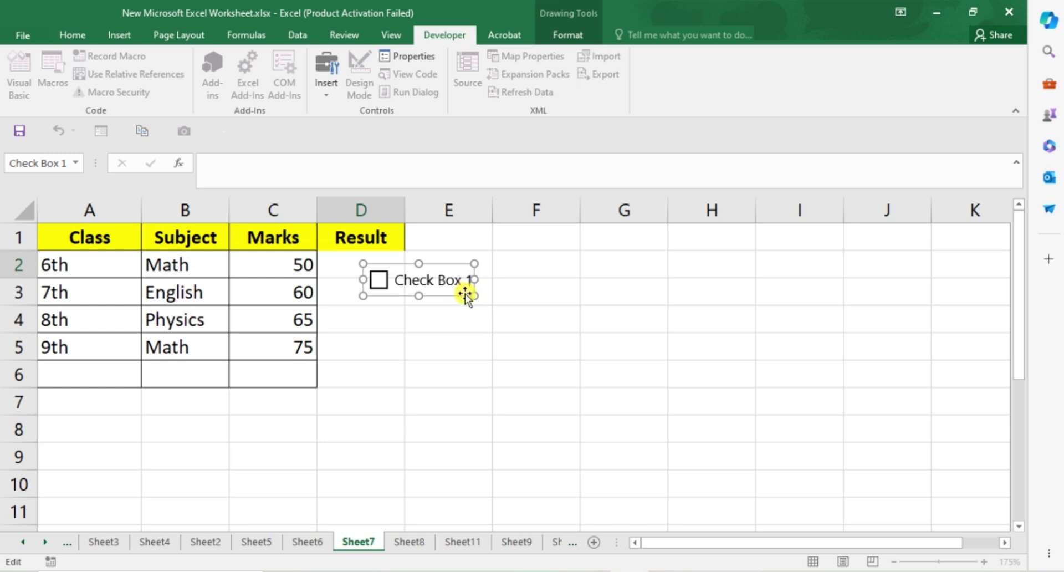
key(Delete)
key(Delete)
key(Delete)
key(Delete)
key(Delete)
key(Delete)
key(Delete)
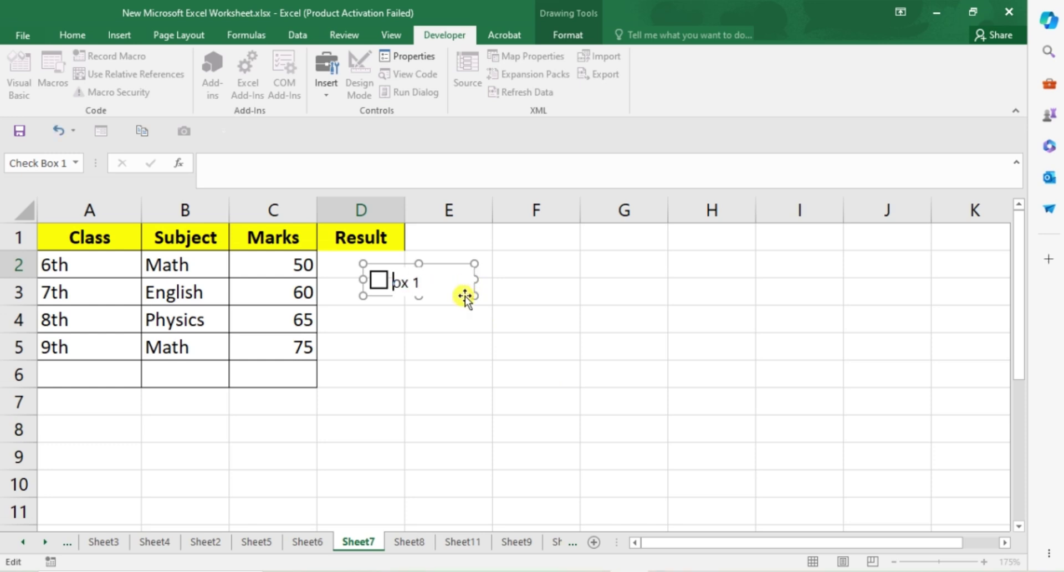
key(Delete)
key(Delete)
key(Delete)
key(Delete)
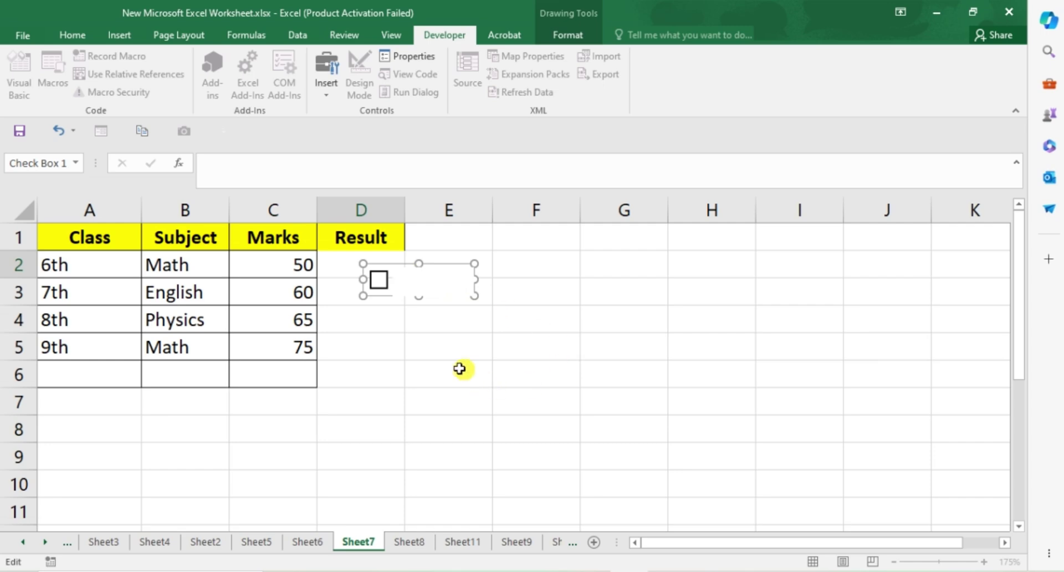
click(416, 368)
Step: Test the captionless check box by ticking it and clearing it again
click(411, 287)
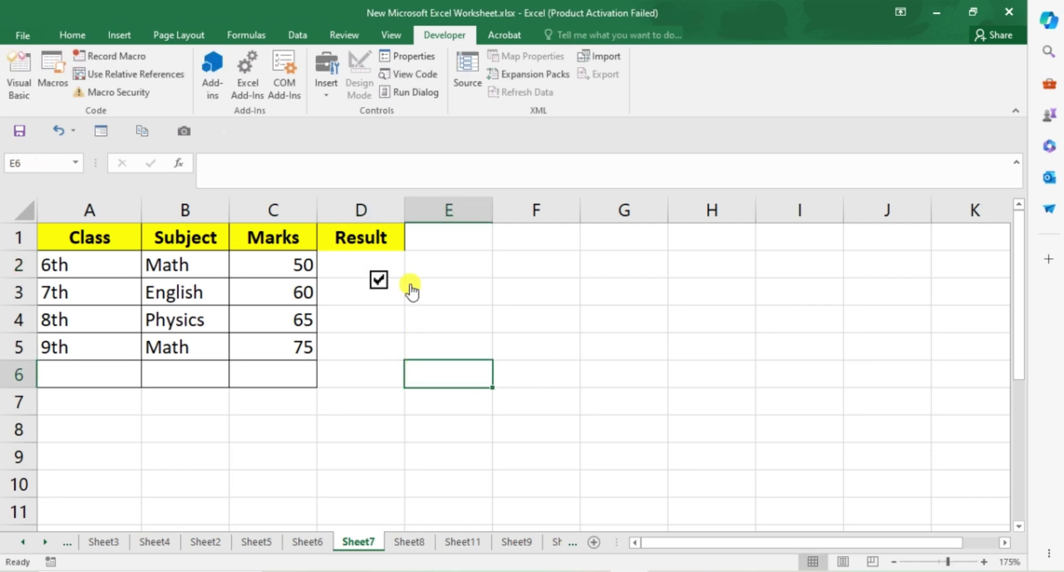
click(379, 280)
right_click(384, 283)
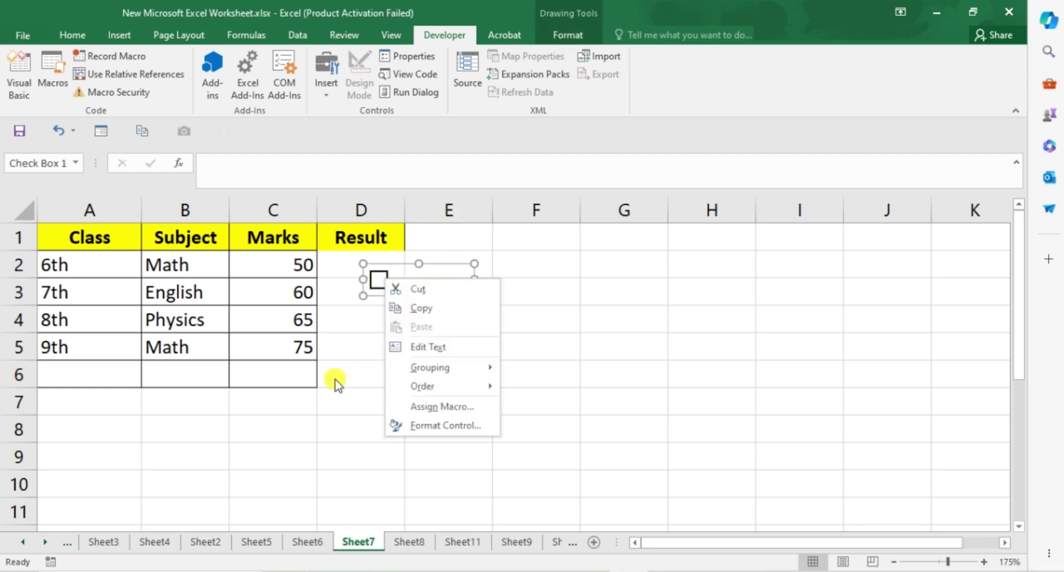
click(351, 348)
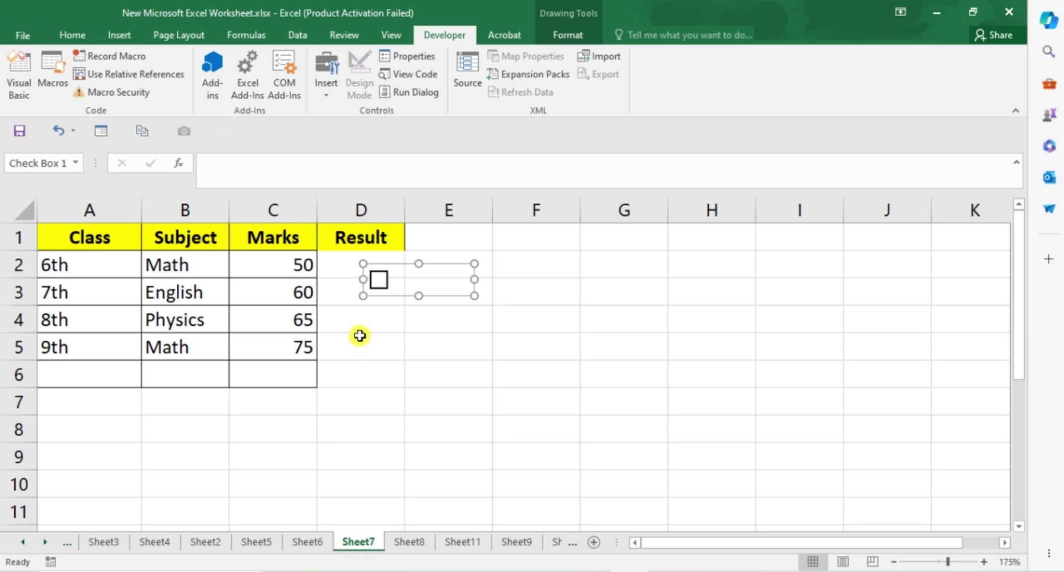
click(358, 338)
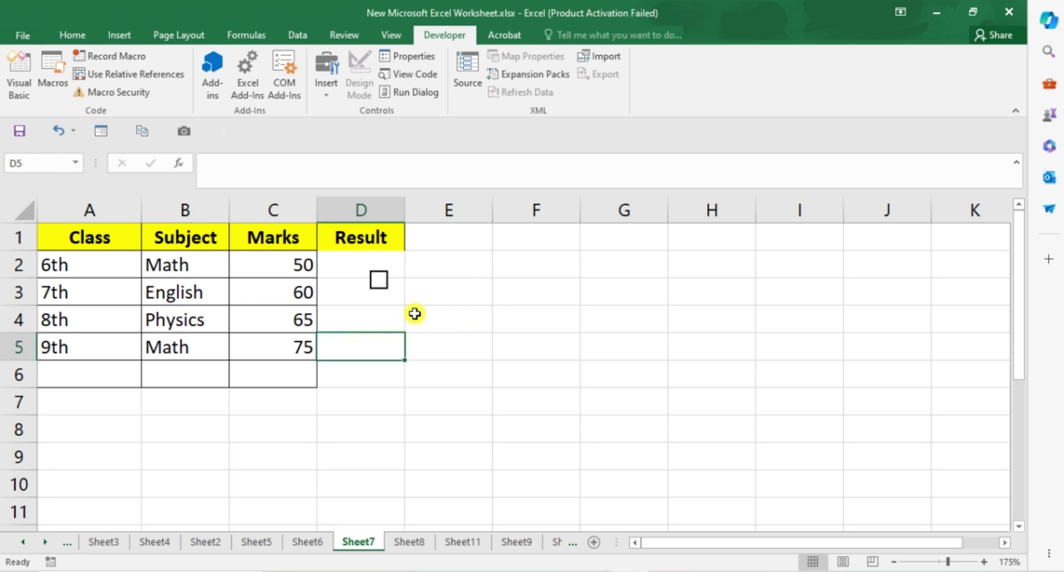
Step: Move the check box up into cell D2 below the Result header
ctrl+click(394, 279)
right_click(395, 279)
click(386, 269)
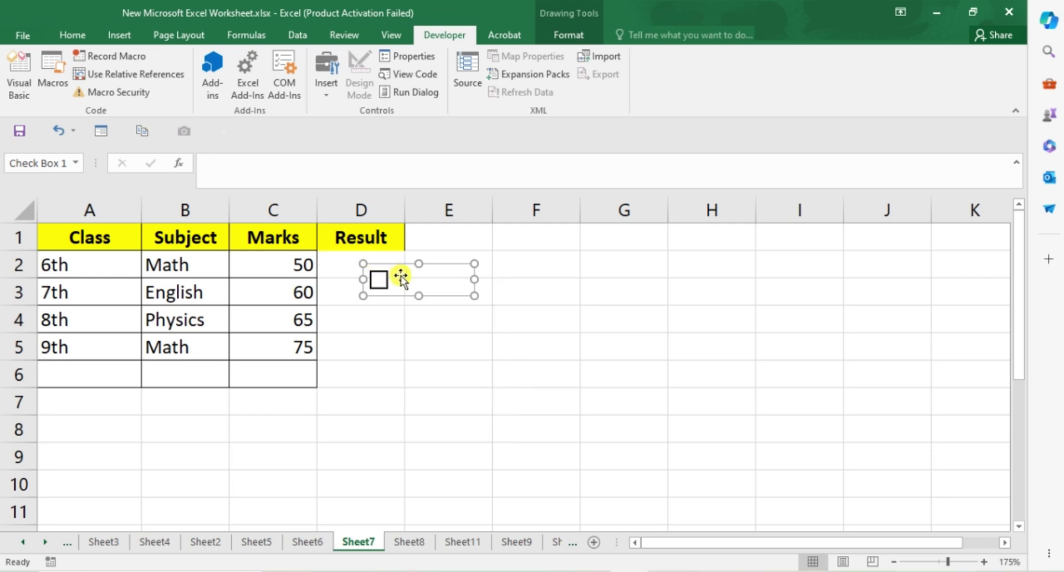
drag(401, 277, 373, 263)
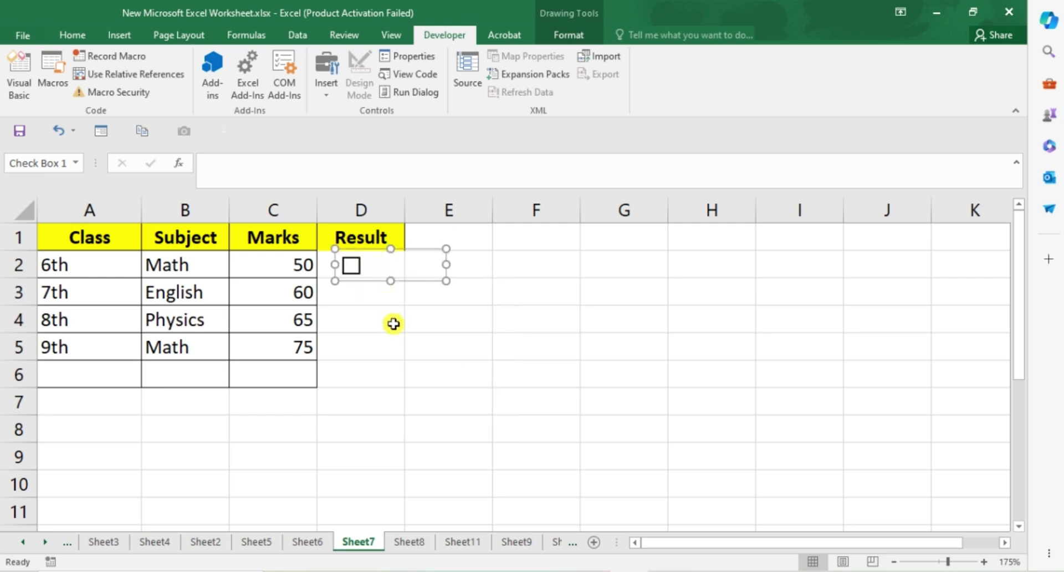
click(472, 321)
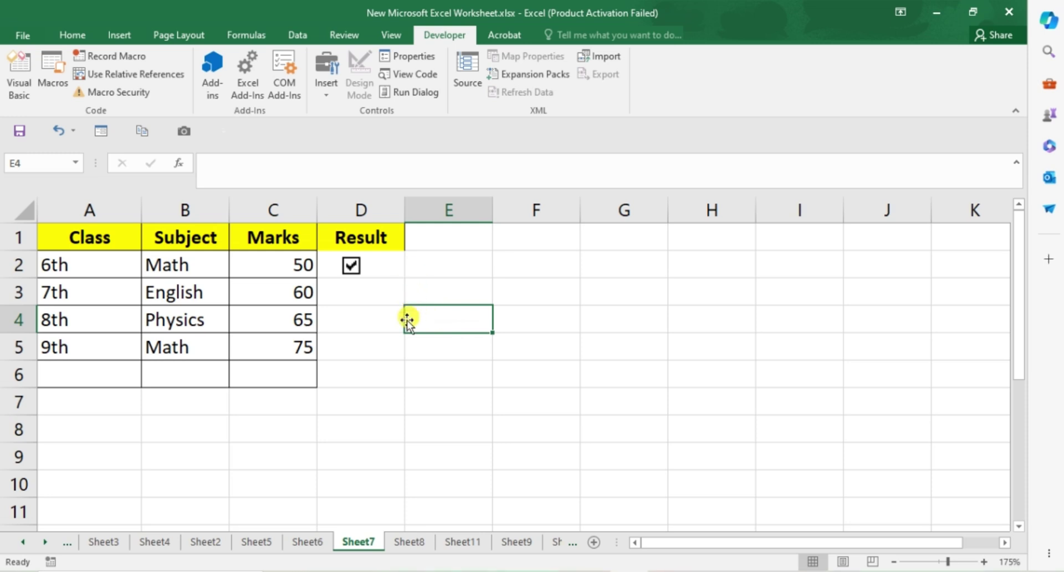
Step: Toggle the check box in cell D2 and leave it ticked
right_click(362, 313)
key(Escape)
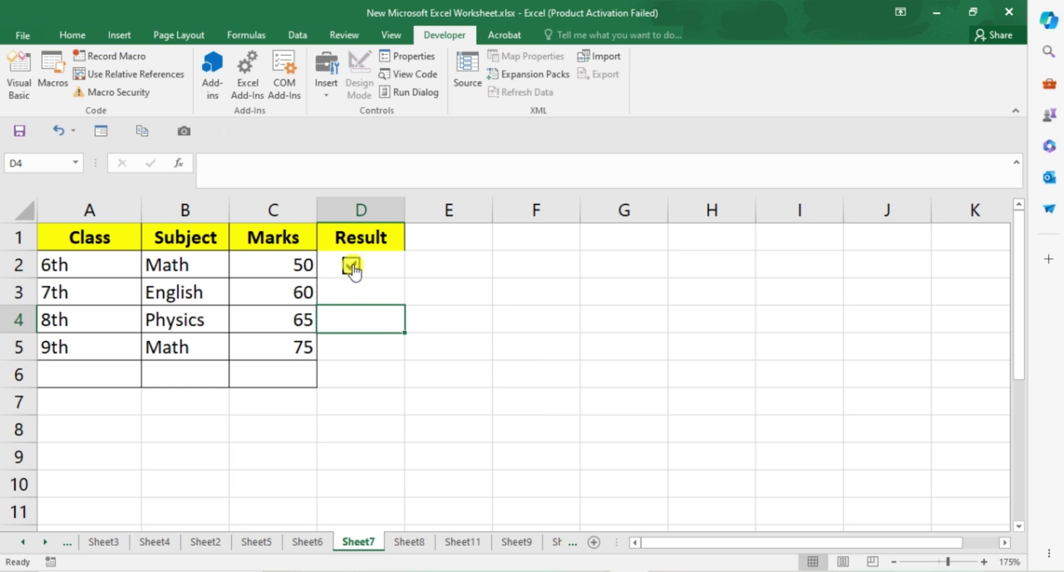
click(352, 266)
click(430, 292)
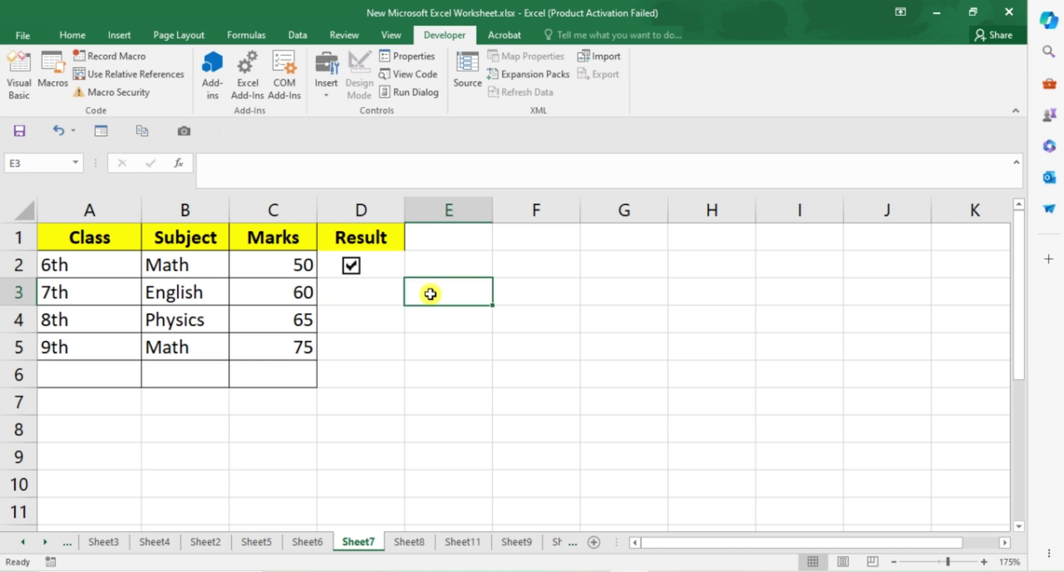
Step: Shrink the check box's frame so it fits tightly around the box within cell D2
right_click(379, 266)
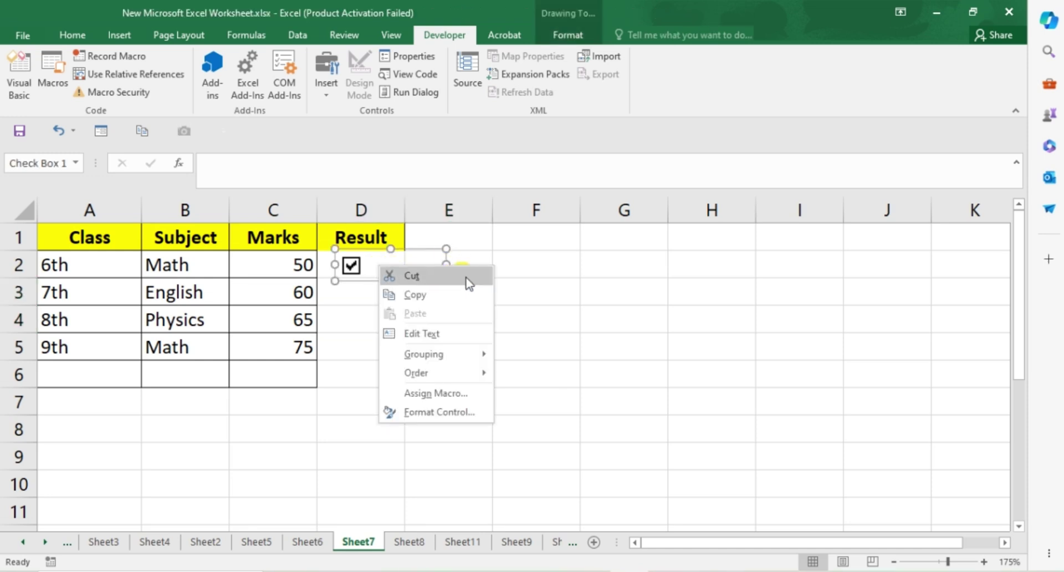
click(492, 261)
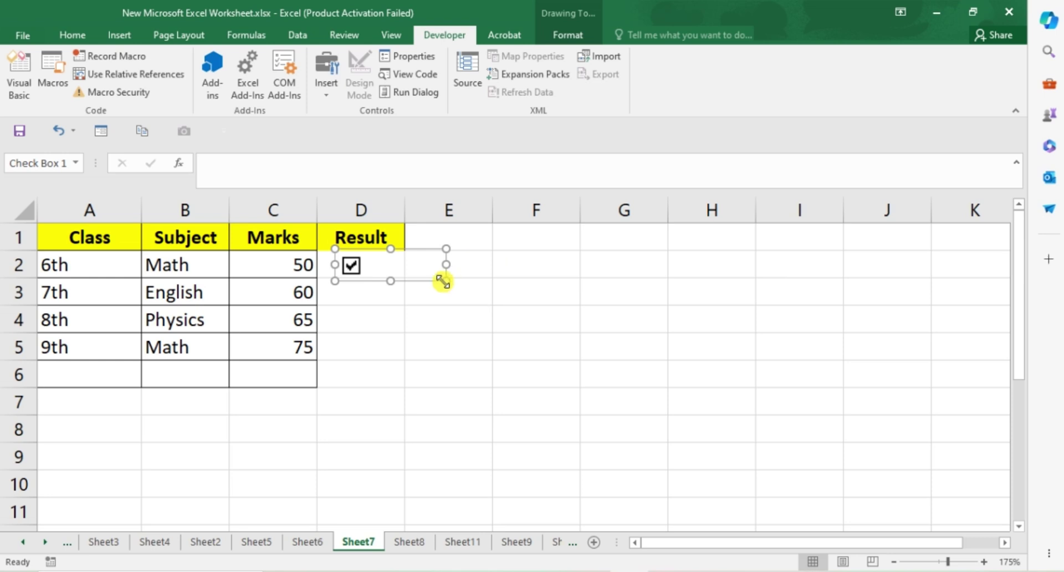
drag(444, 280, 370, 273)
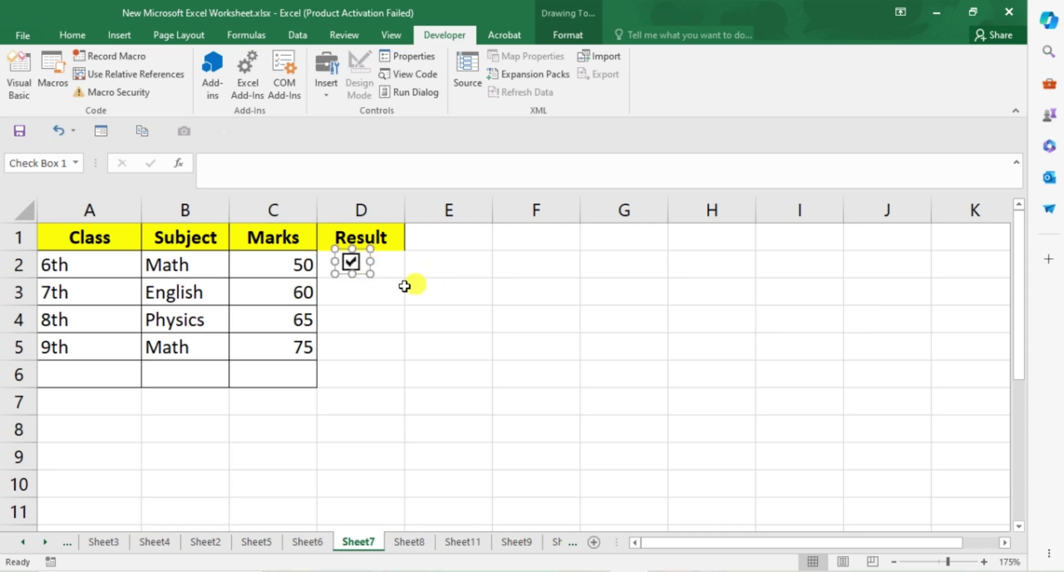
click(389, 294)
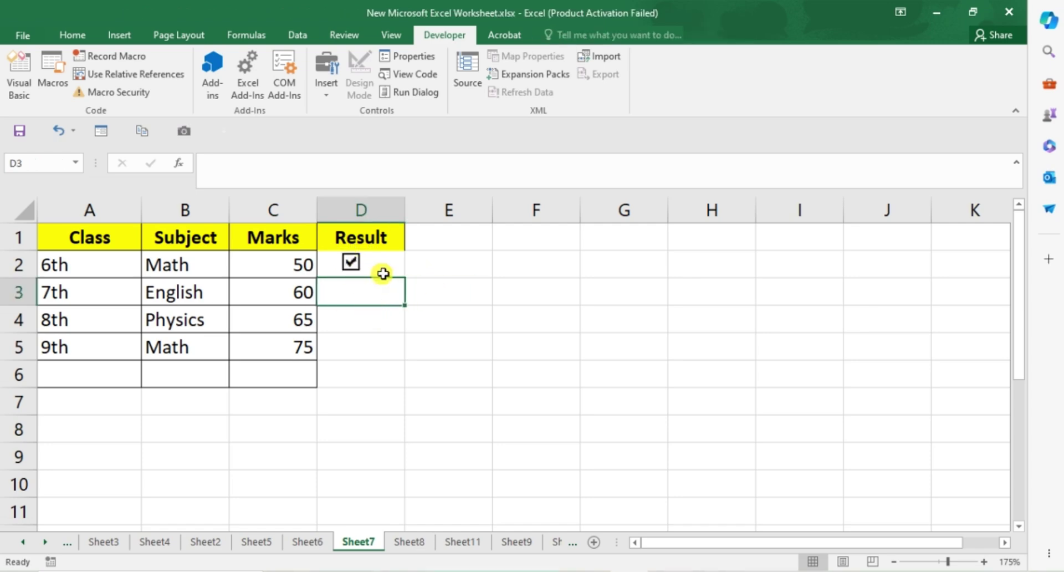
Step: Clear the check box in cell D2 and tick it again, trying out selecting the cell behind it
click(383, 257)
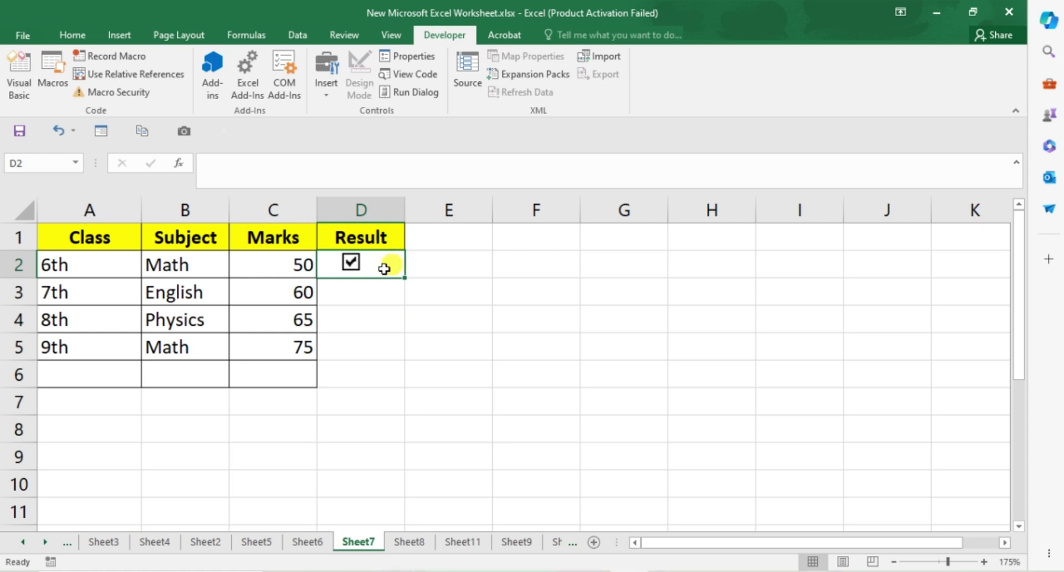
click(357, 265)
click(373, 260)
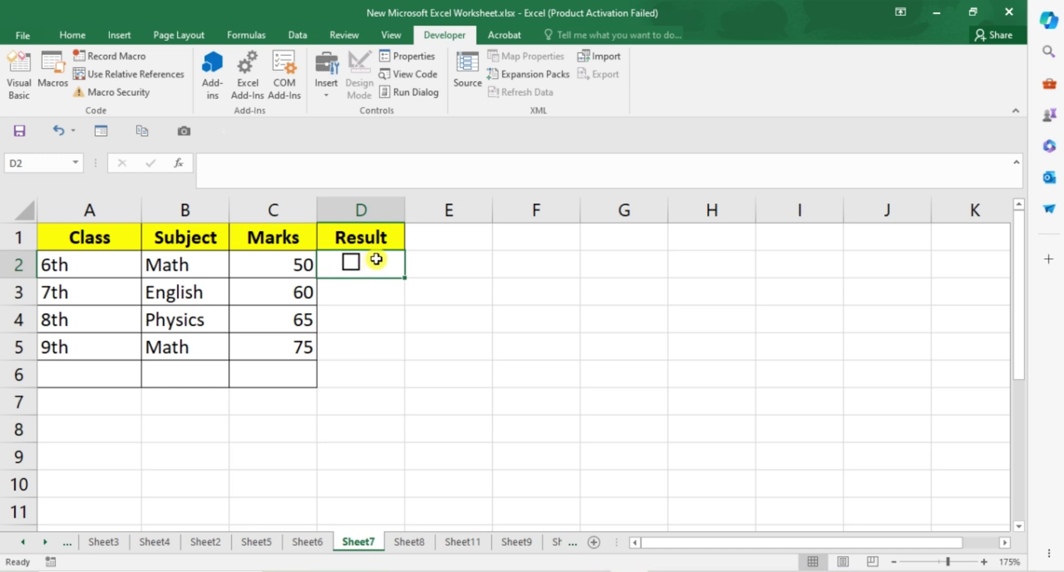
double_click(375, 263)
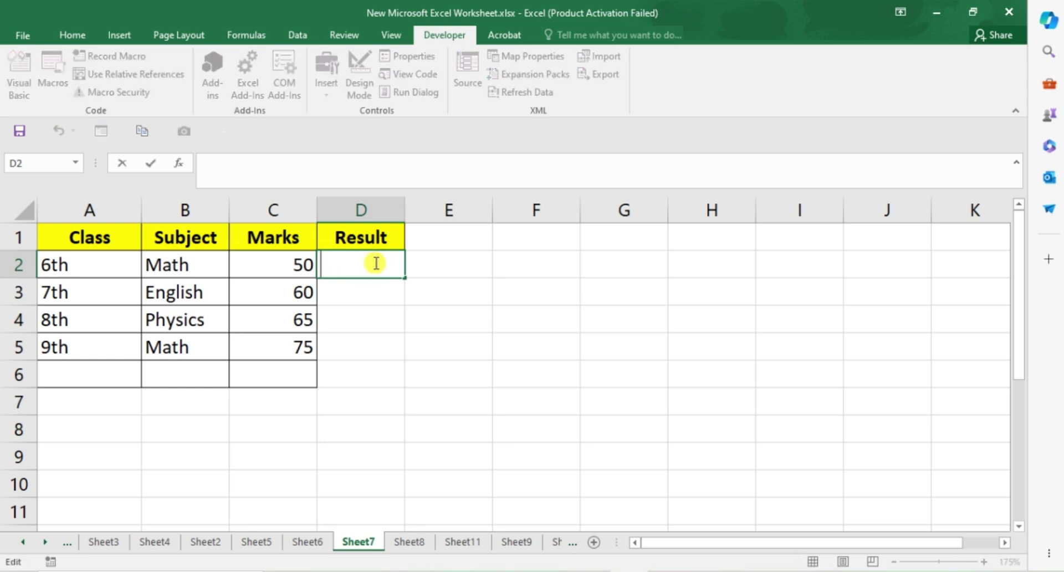
click(373, 316)
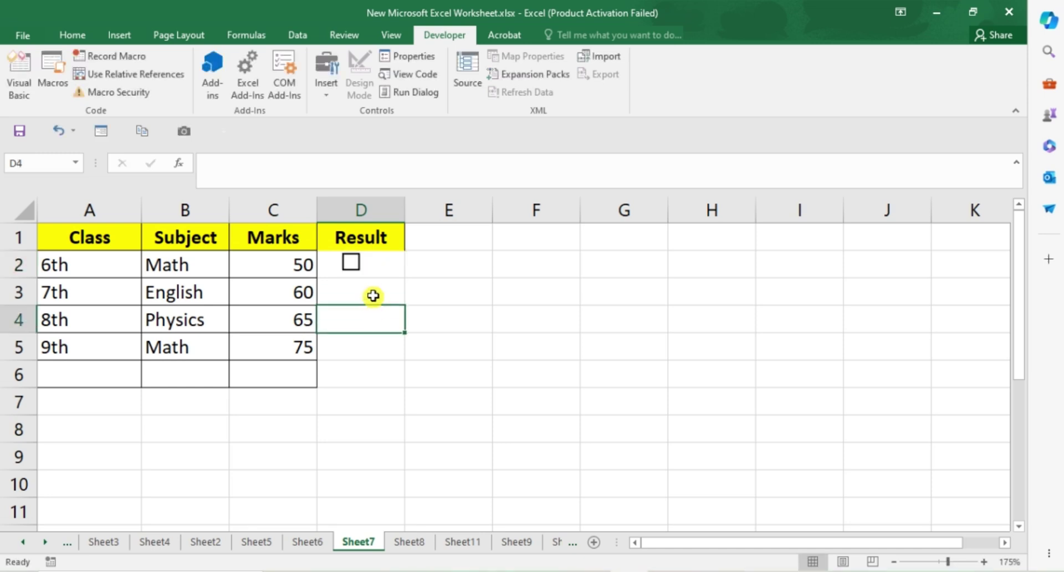
click(376, 262)
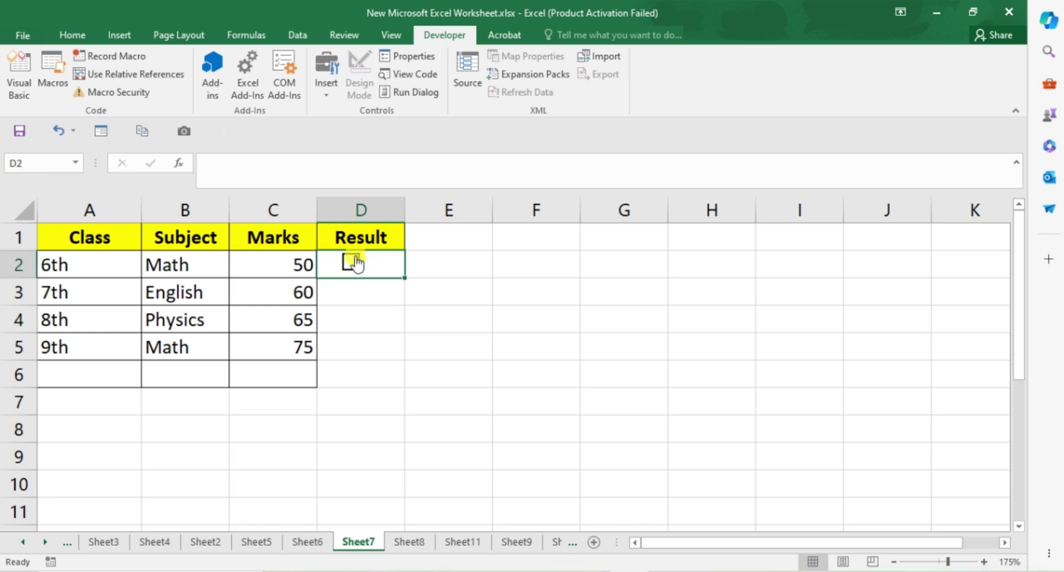
click(353, 265)
click(373, 336)
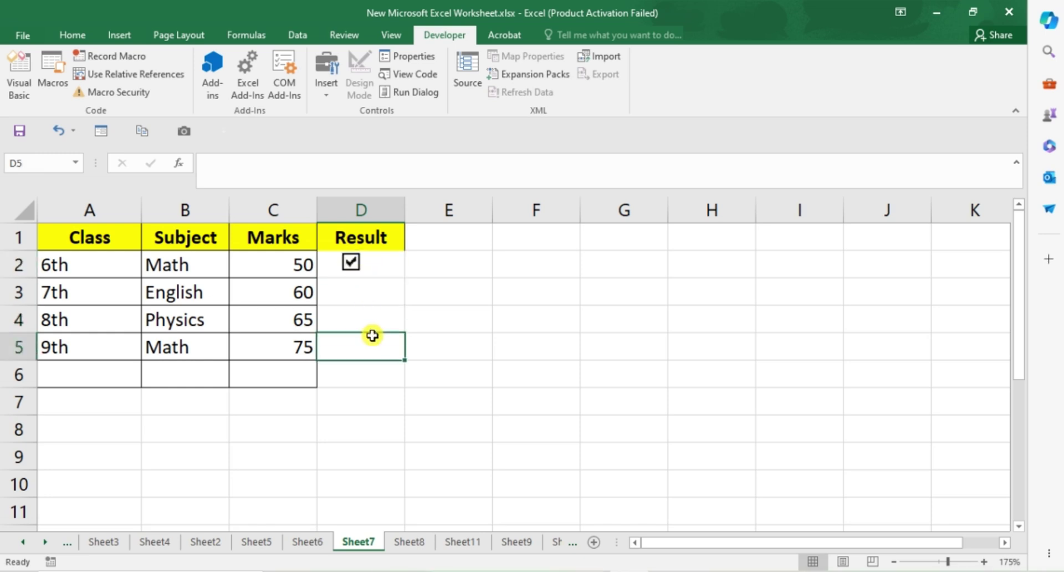
Step: Fill the ticked check box from cell D2 down the Result column through D5
click(375, 265)
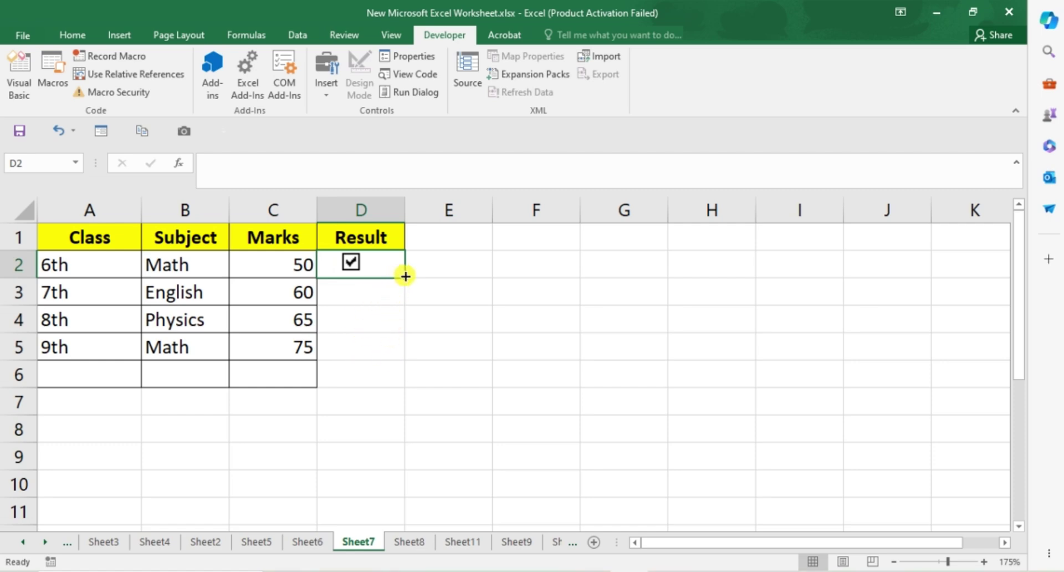
drag(404, 280, 398, 360)
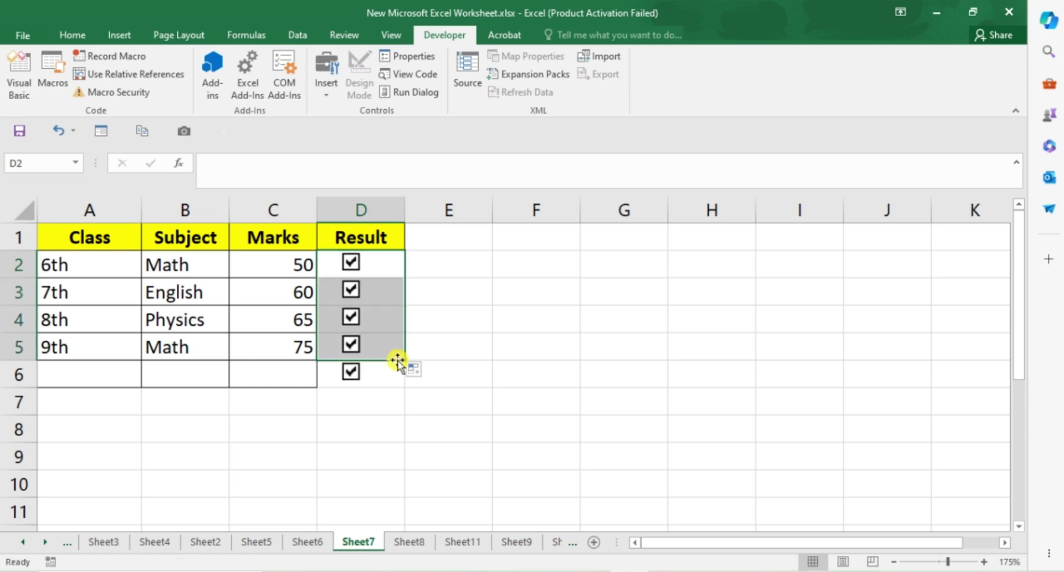
click(392, 420)
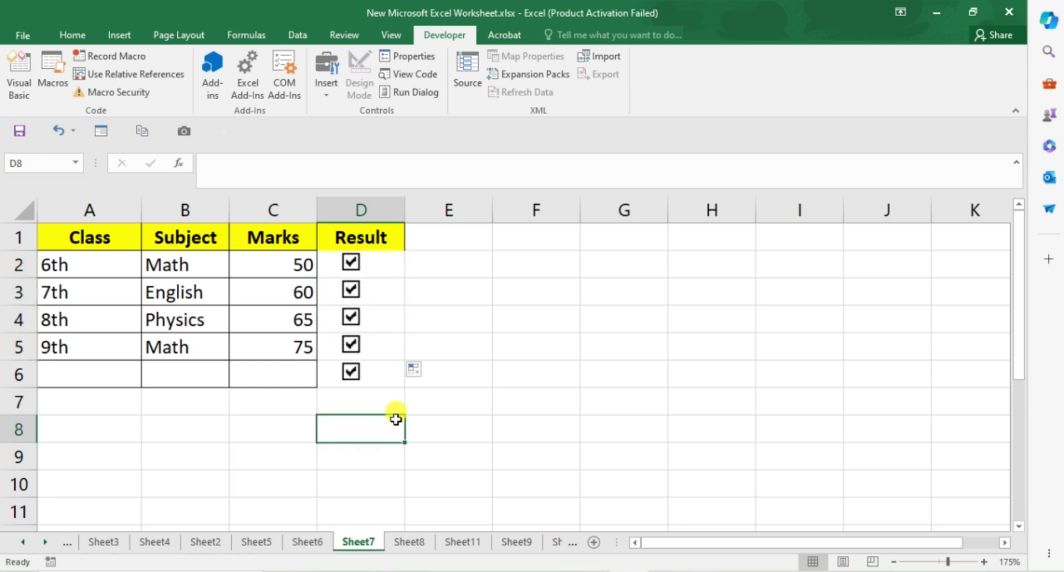
Step: Clear the check box in cell D2 and fill that cell across row 2 through column G
click(371, 267)
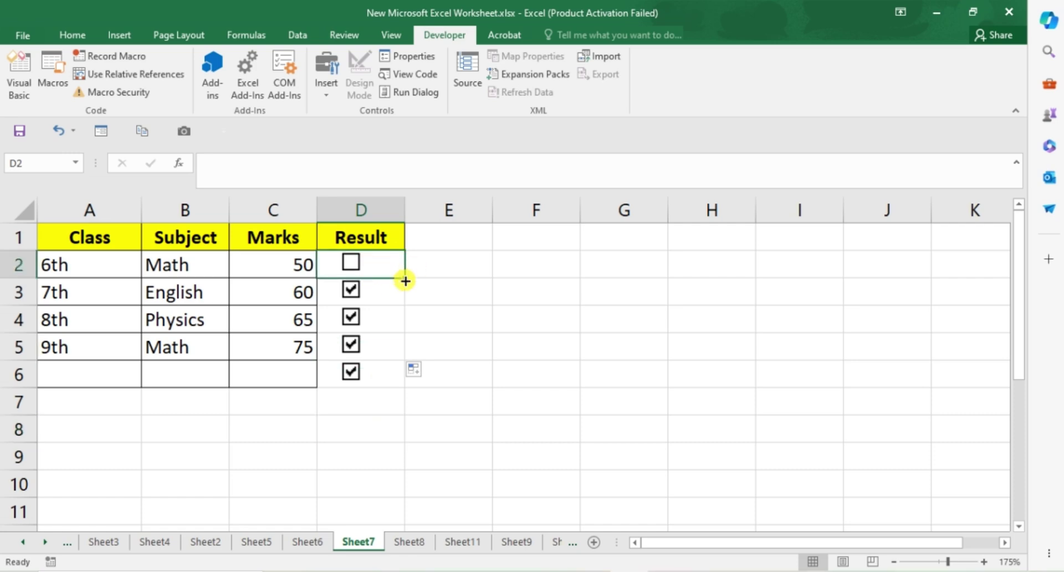
drag(406, 281, 655, 259)
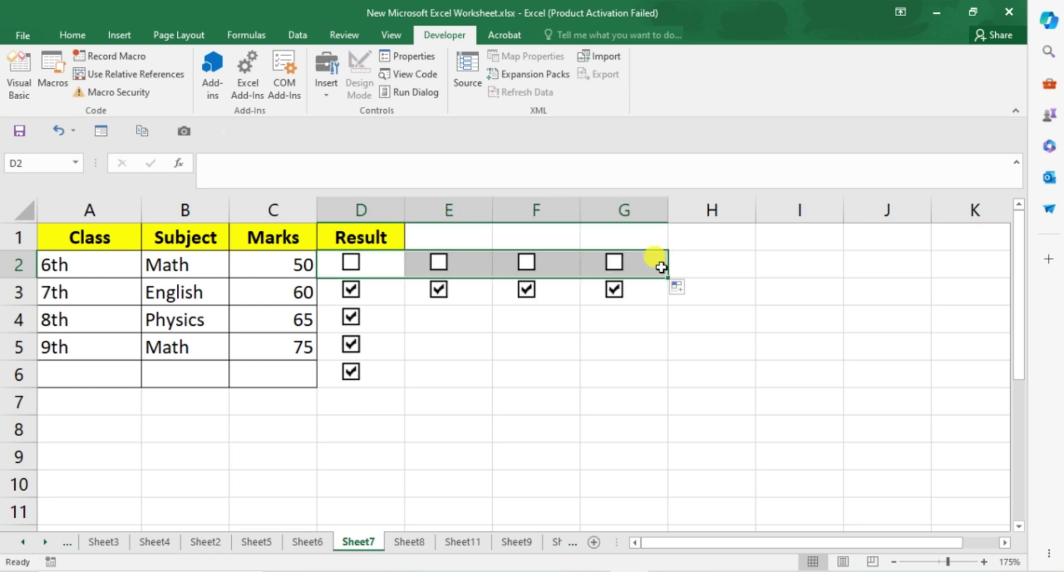
click(631, 337)
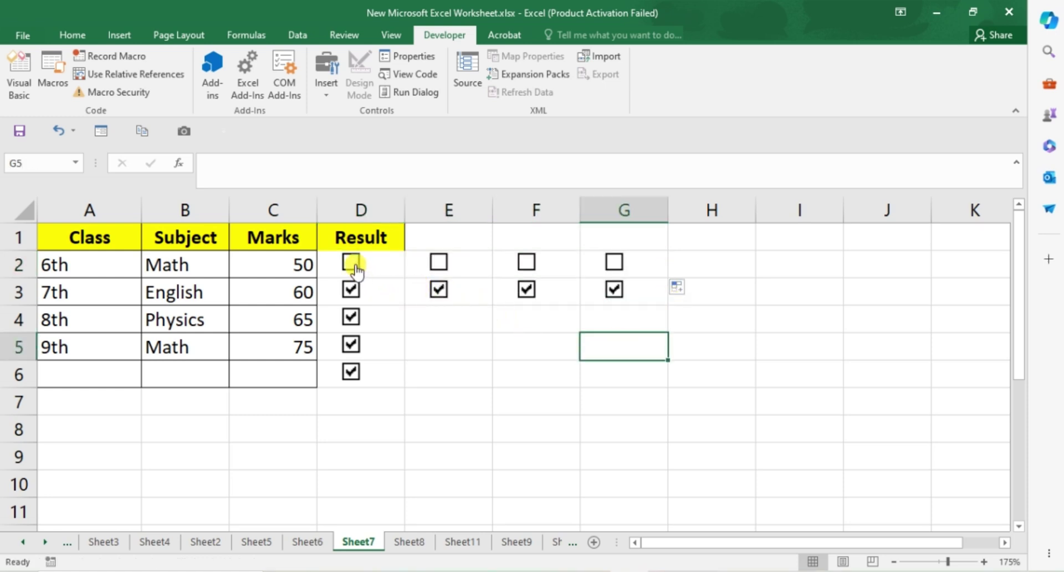
Step: Tick the check boxes in cells D2 and E2
click(439, 266)
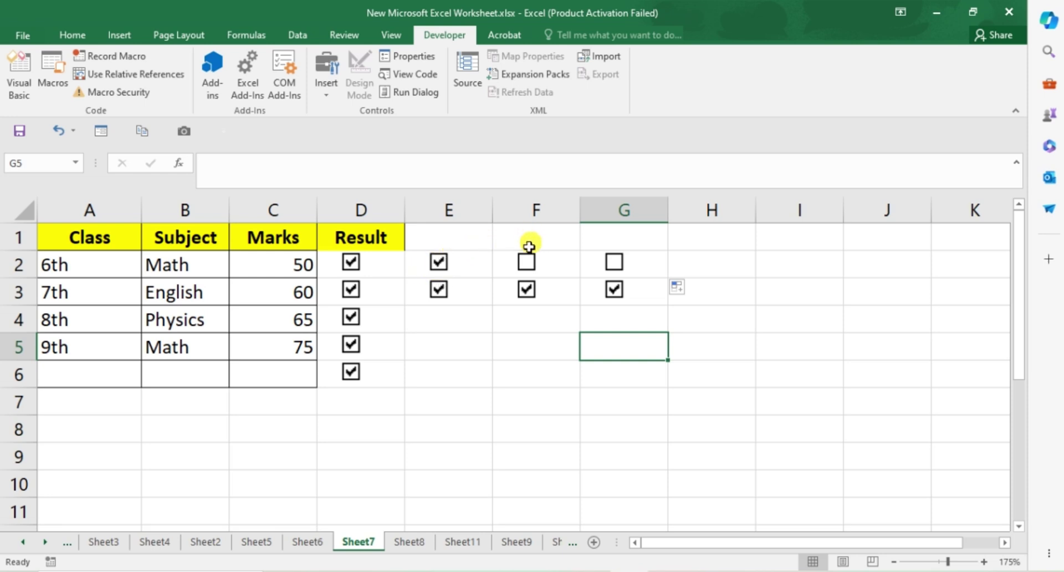